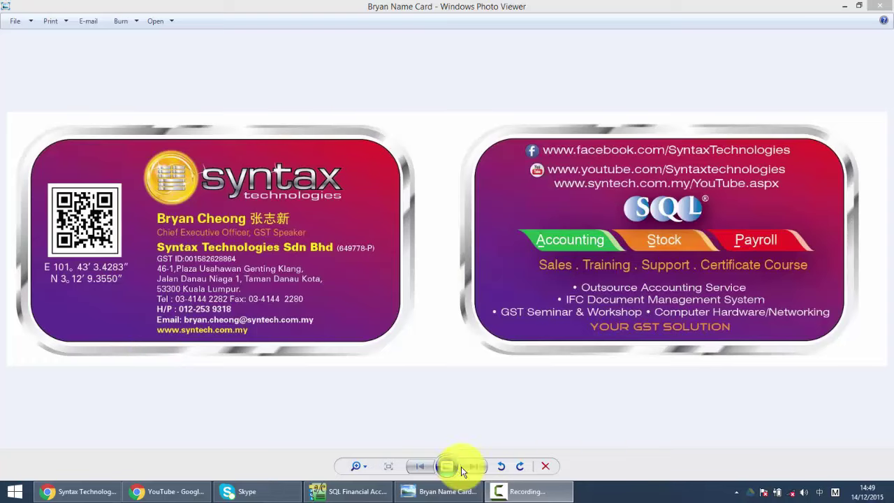
Step: Switch to SQL Financial Accounting and start a new sales credit note for the customer KITTY SECURITY SDN BHD
click(344, 492)
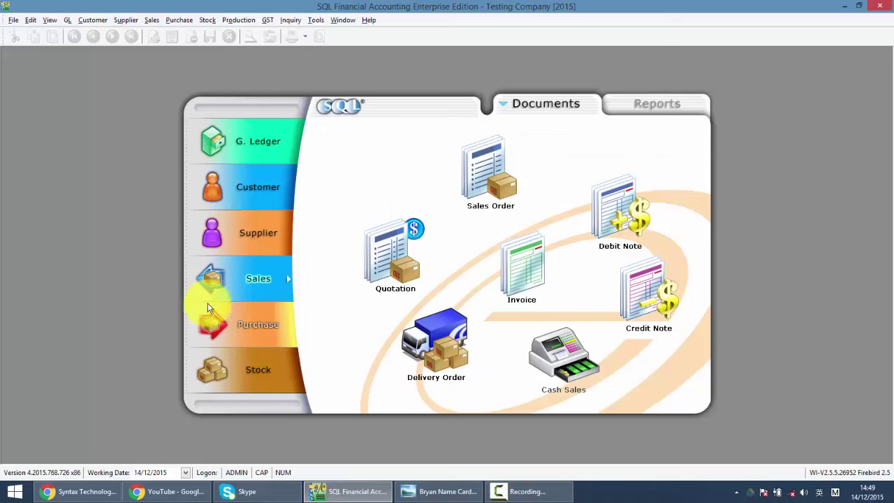
click(671, 307)
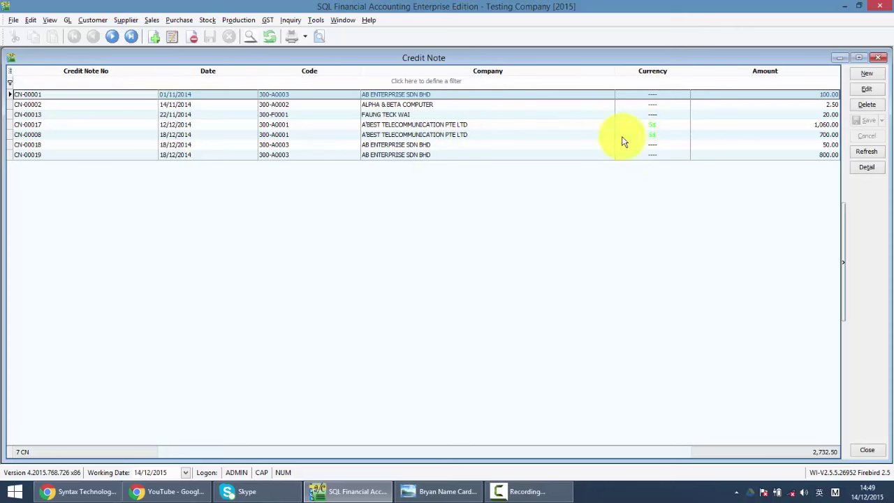
click(866, 74)
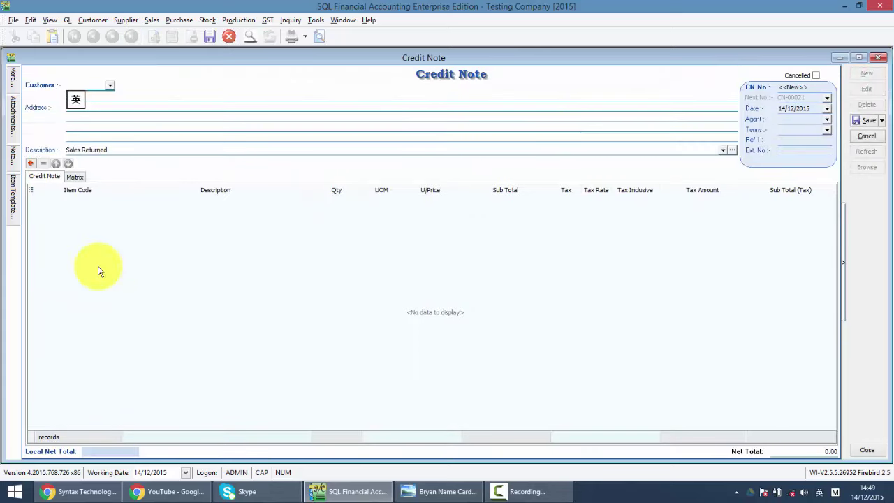
click(109, 89)
click(109, 89)
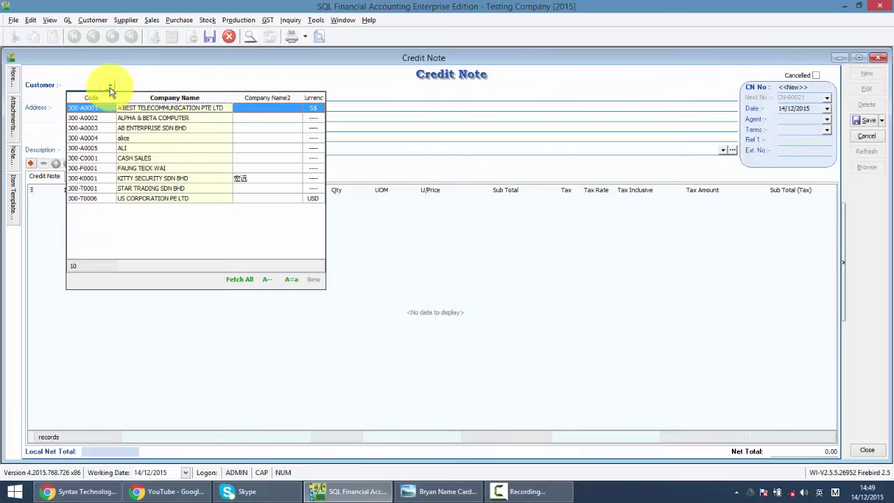
click(124, 178)
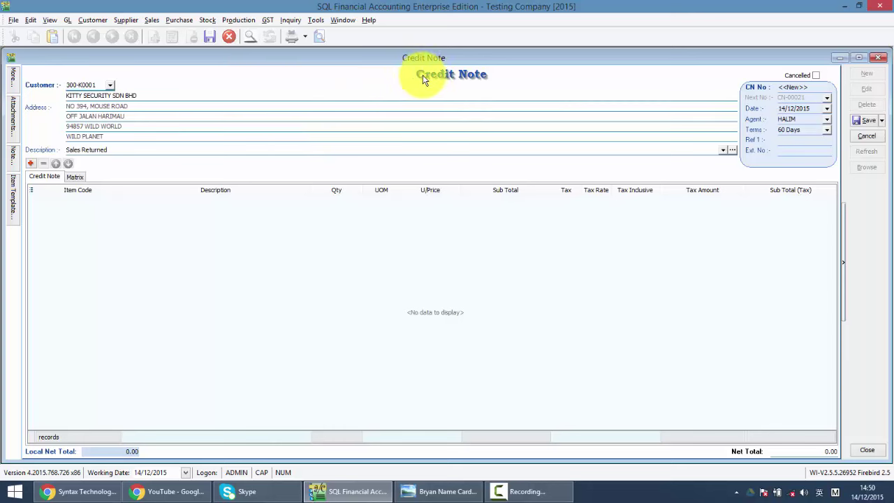
Step: Transfer the last two IV-00101 lines, one BLUE PEN and one M-PRE-120, from the sales invoice into the credit note
right_click(452, 79)
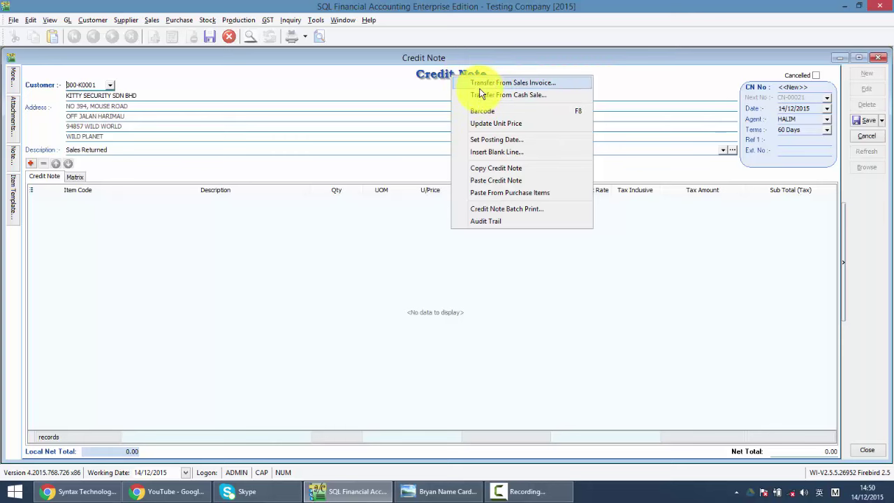
click(479, 86)
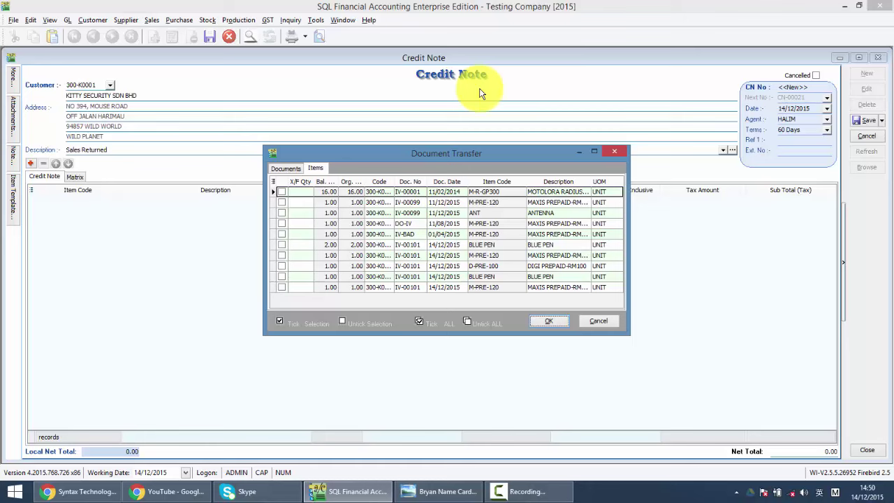
click(282, 287)
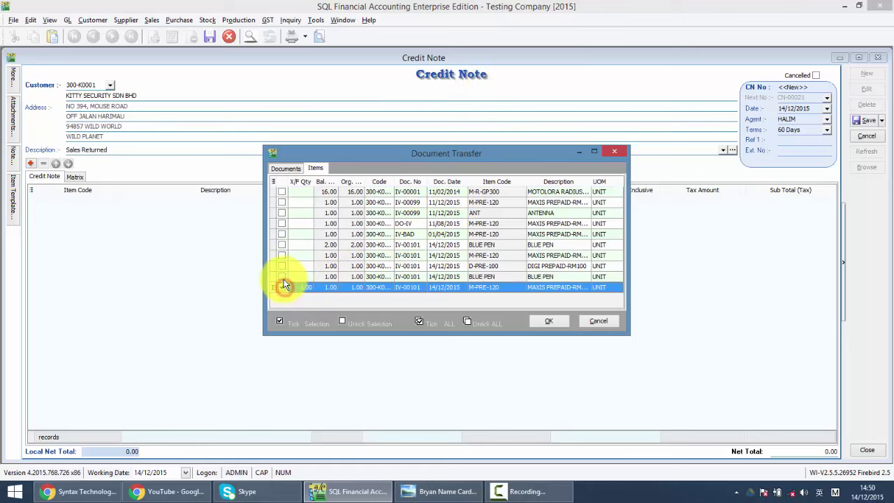
click(283, 277)
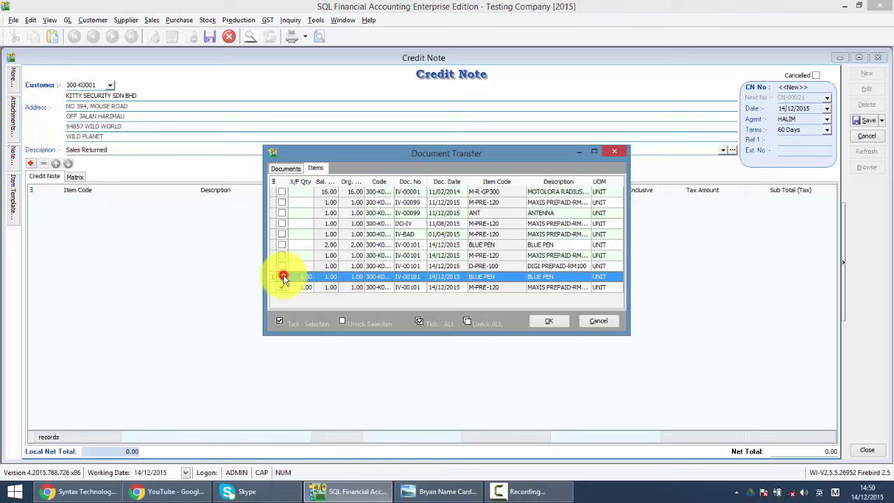
click(542, 321)
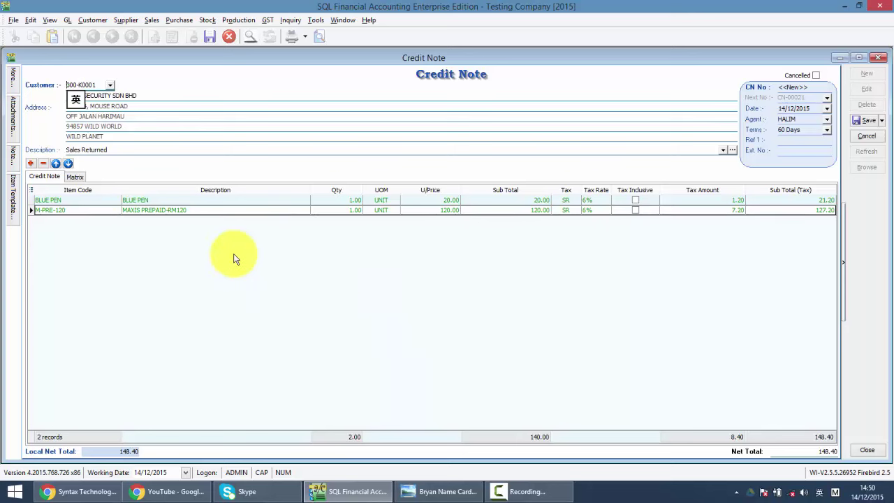
Step: Check the transferred BLUE PEN and MAXIS PREPAID-RM120 lines, and save the credit note
click(215, 201)
click(211, 210)
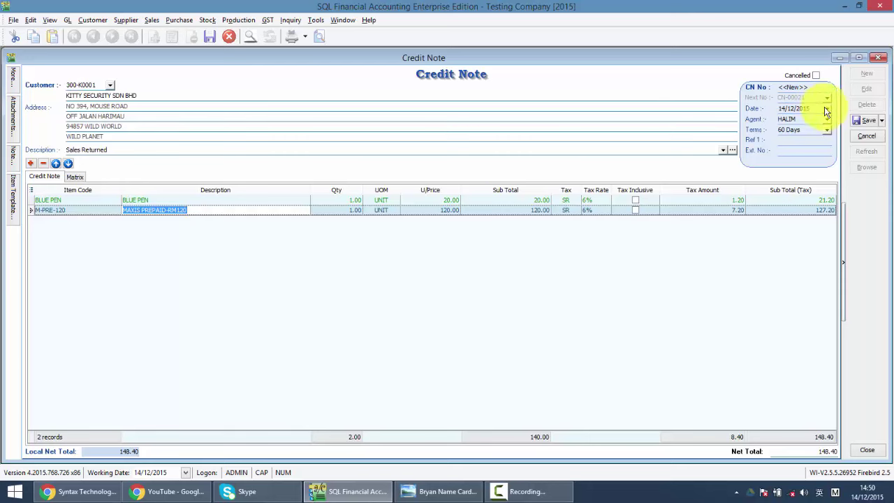
click(855, 122)
click(855, 124)
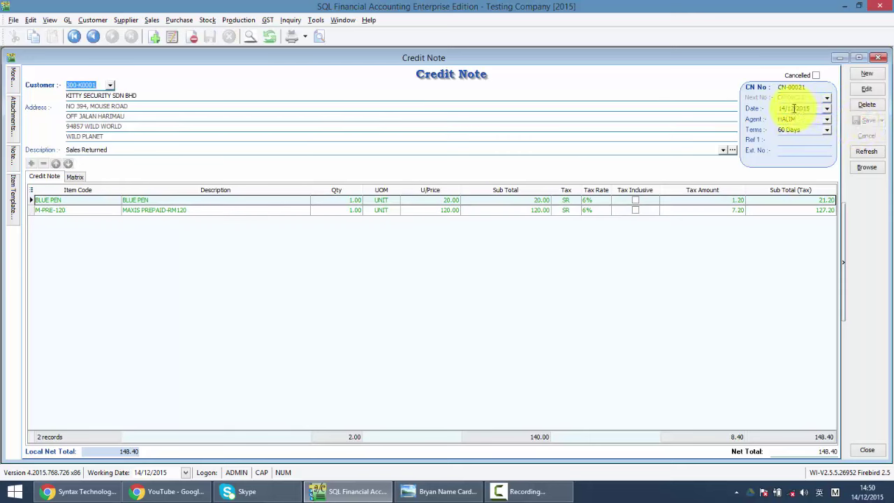
Step: Preview the saved credit note with the Sales Credit Note 7 (GST 1) report, review it, and close the preview
click(320, 36)
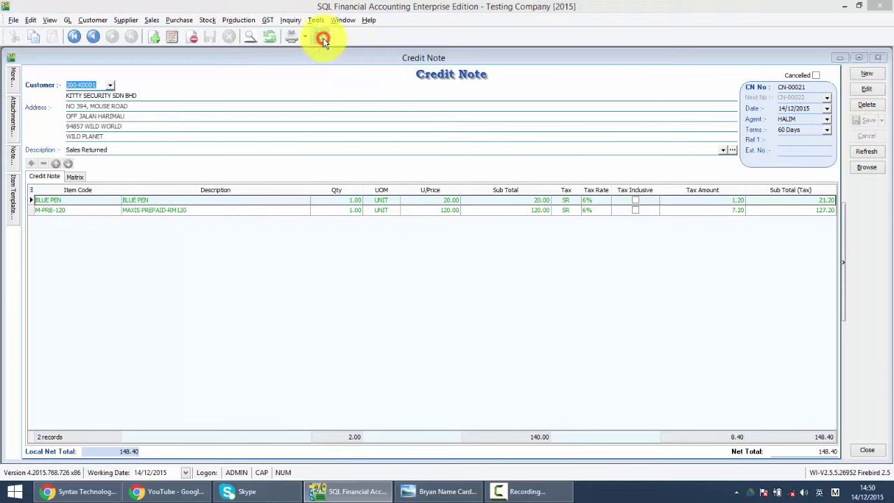
double_click(391, 235)
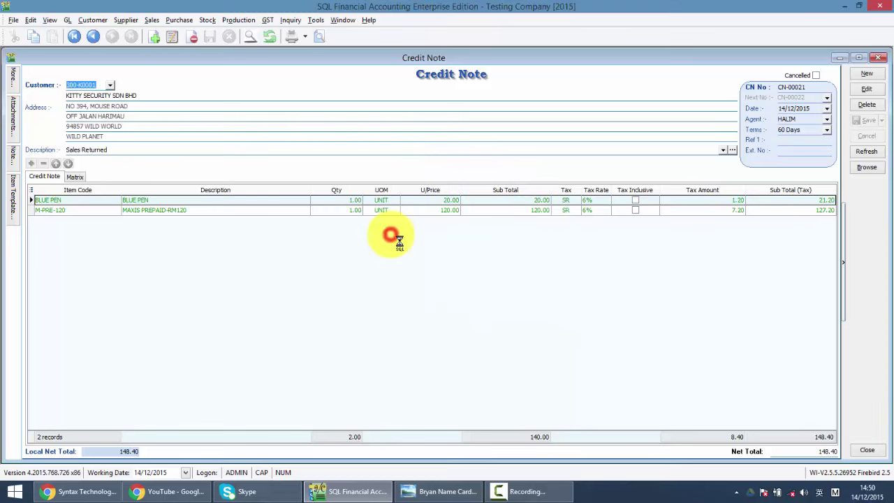
scroll(398, 241, down, 7)
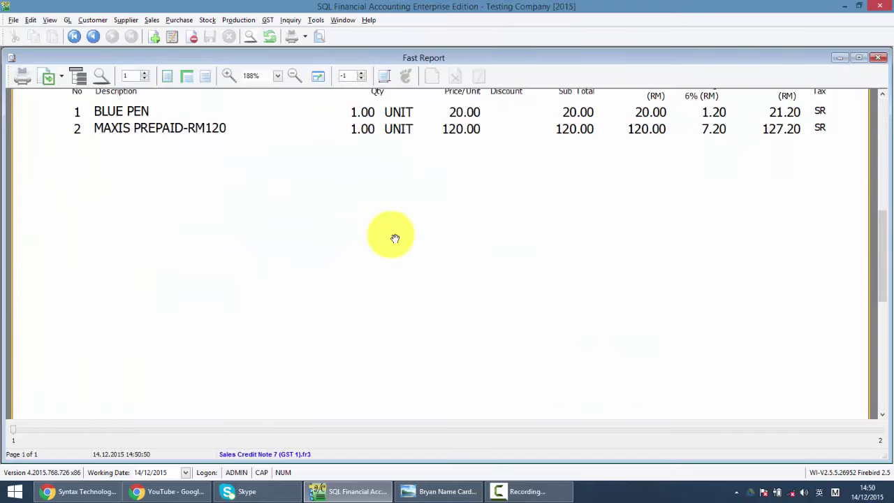
scroll(395, 238, up, 3)
scroll(394, 239, up, 4)
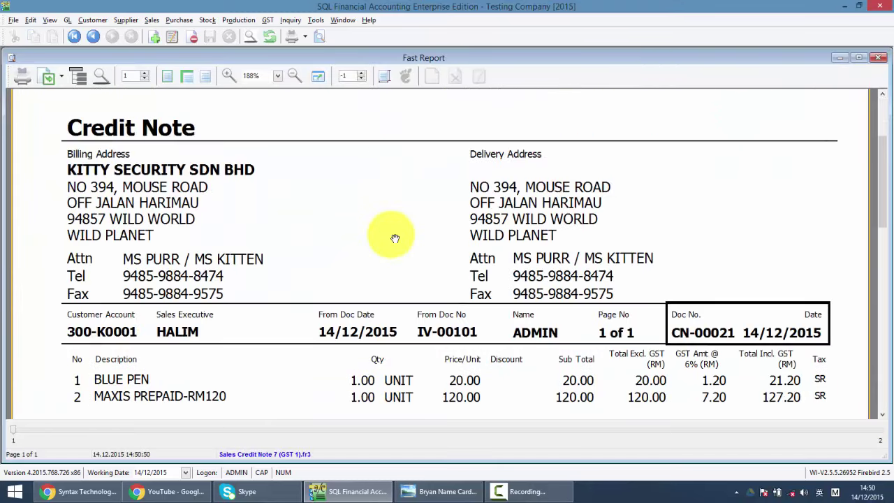
click(878, 58)
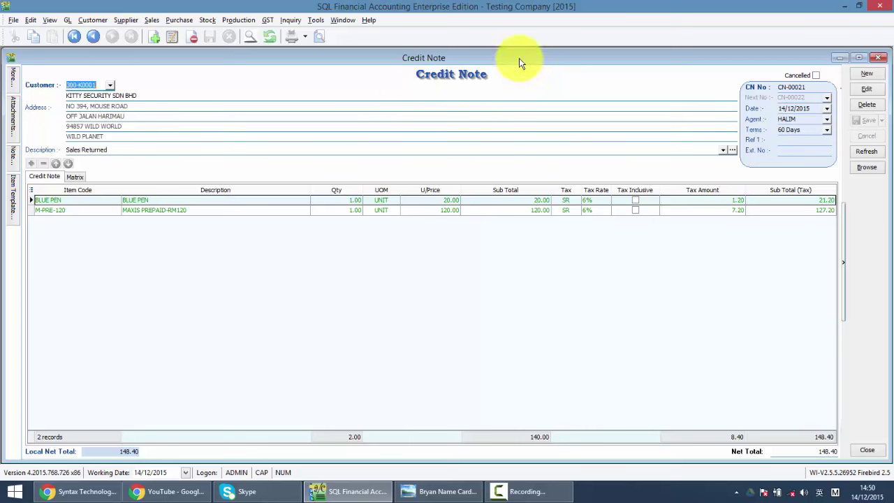
Step: Close the sales credit note and open the matching KITTY SECURITY SDN BHD entry dated 14/12/2015 among the customer credit notes
click(818, 88)
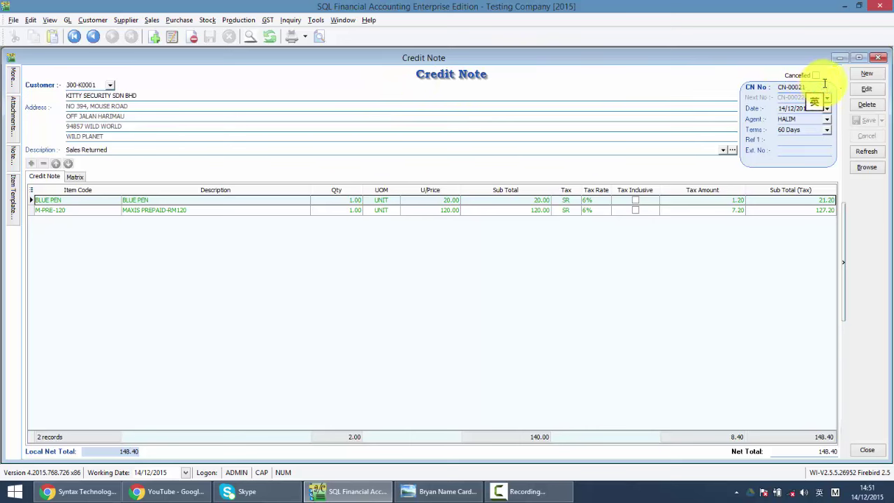
click(879, 59)
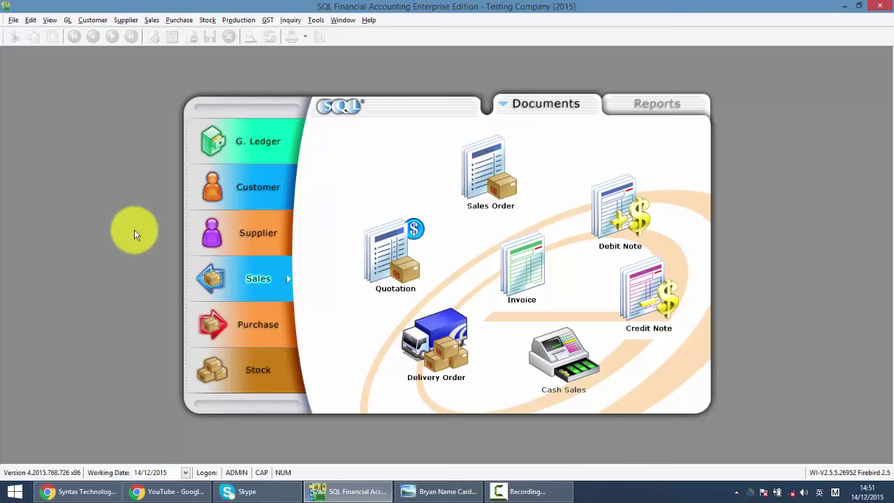
click(245, 184)
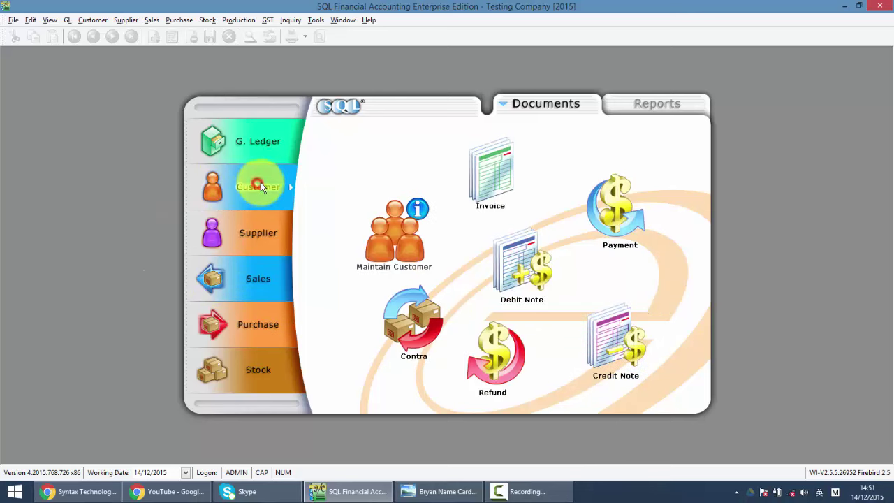
click(606, 340)
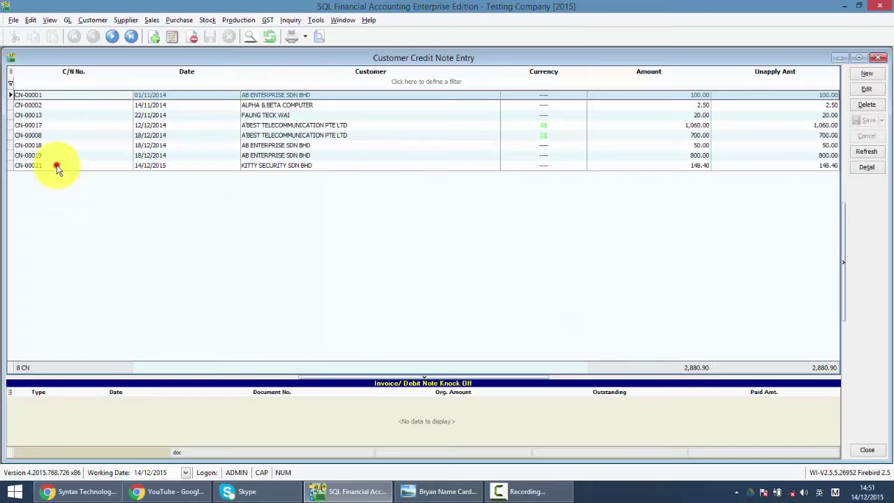
click(57, 165)
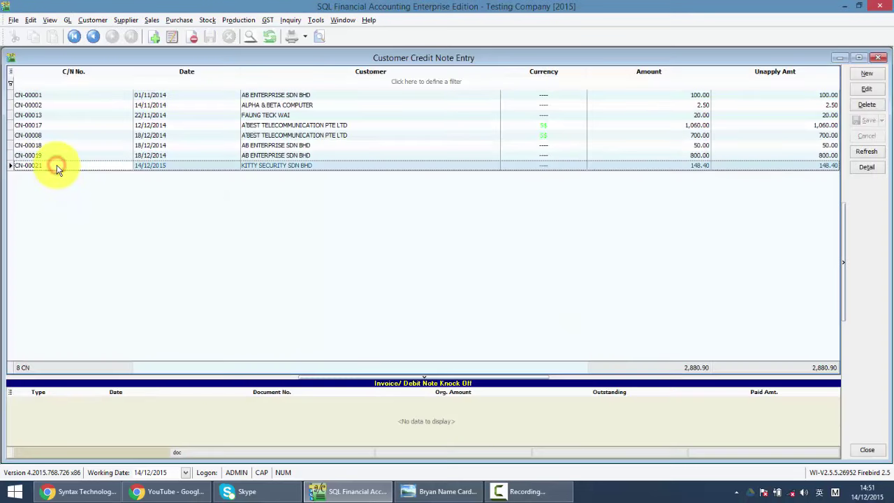
double_click(57, 164)
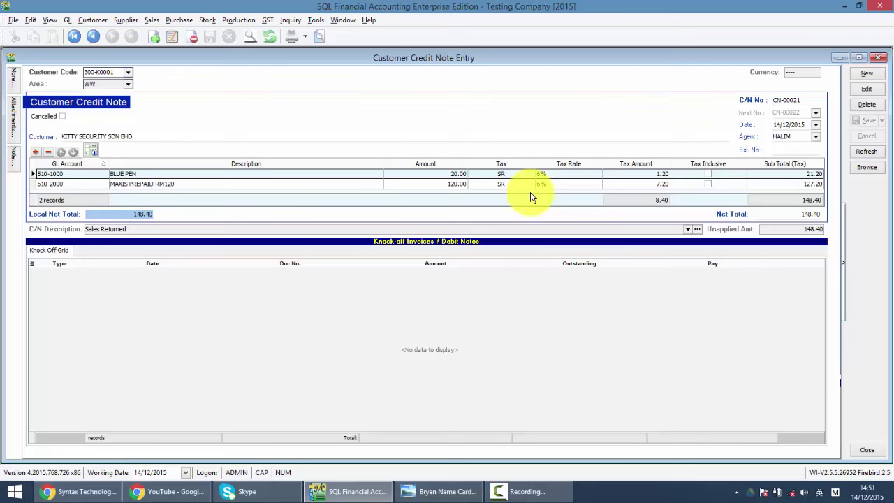
Step: Edit the posted customer credit note to knock off invoice IV-00099, and save it
click(877, 91)
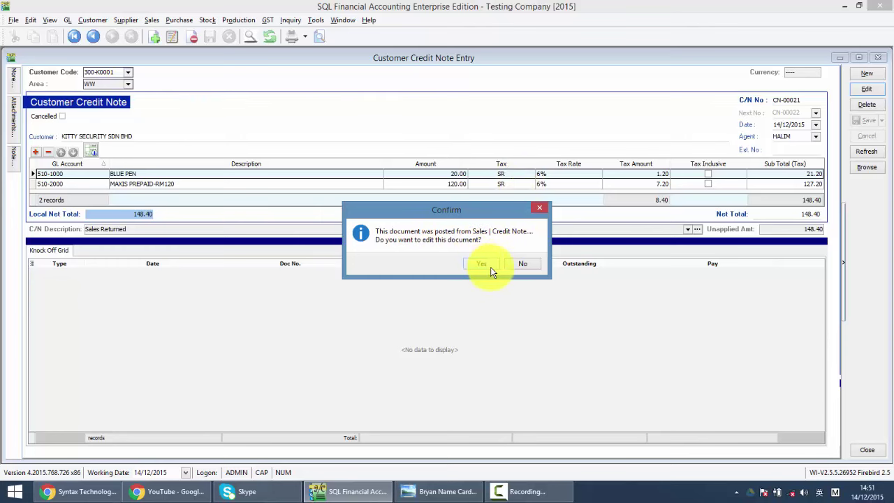
click(484, 264)
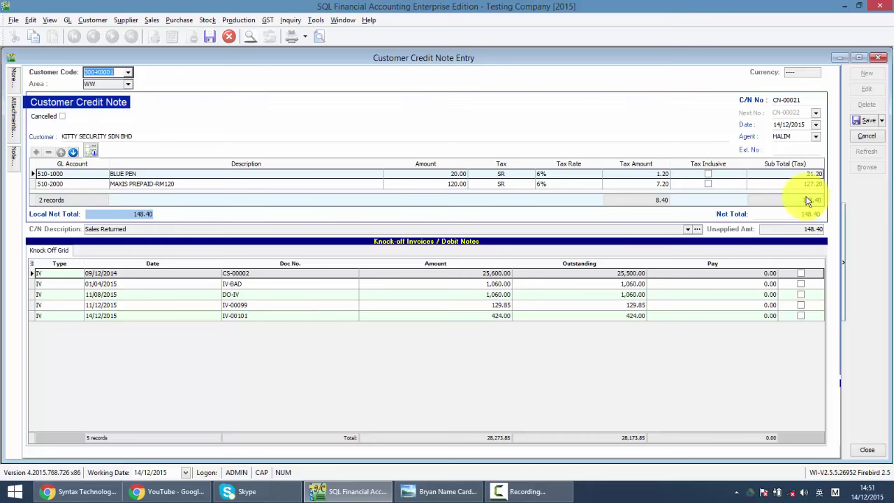
click(800, 305)
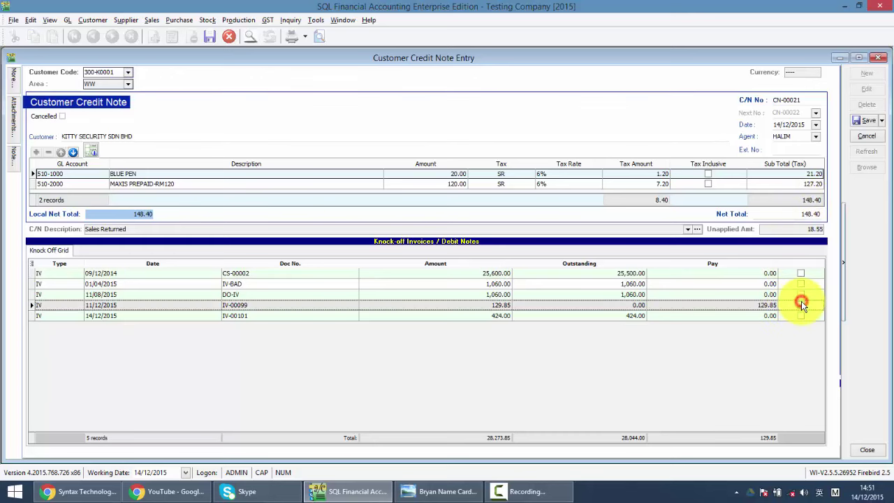
click(864, 121)
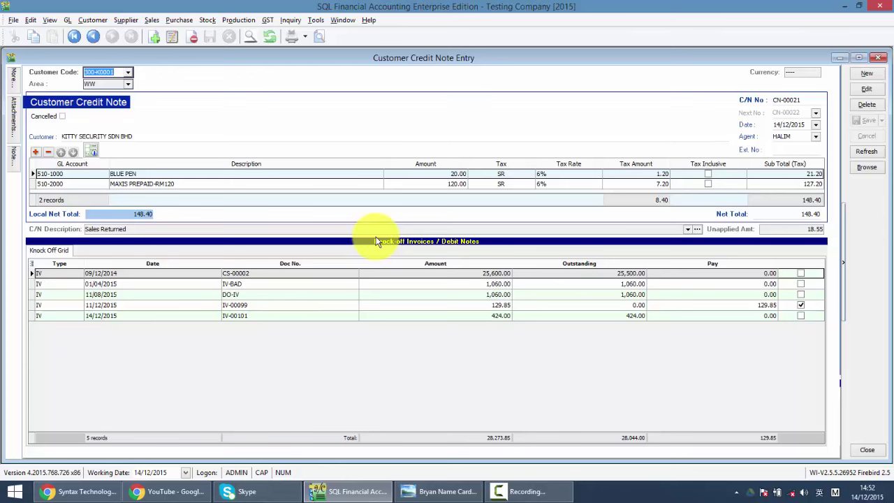
Step: Switch to the Syntax Technologies Facebook page in Chrome and look through its like option and posts
click(79, 494)
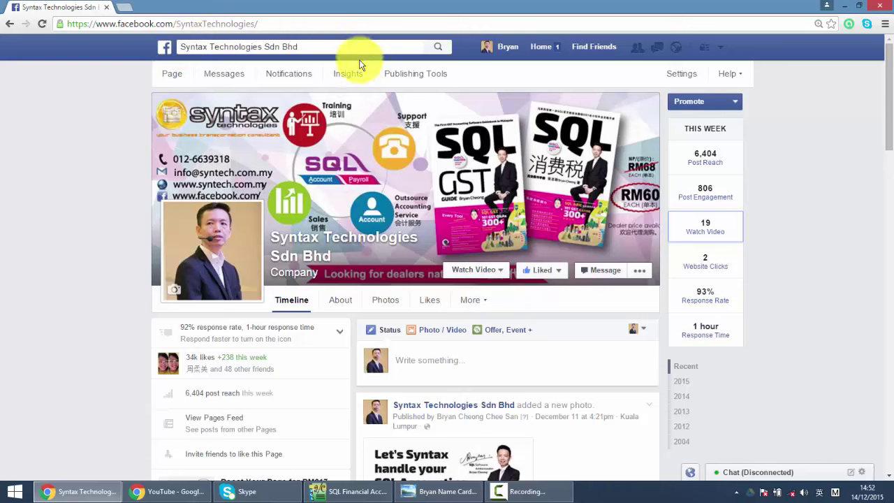
click(543, 270)
scroll(540, 281, down, 1)
scroll(538, 279, down, 4)
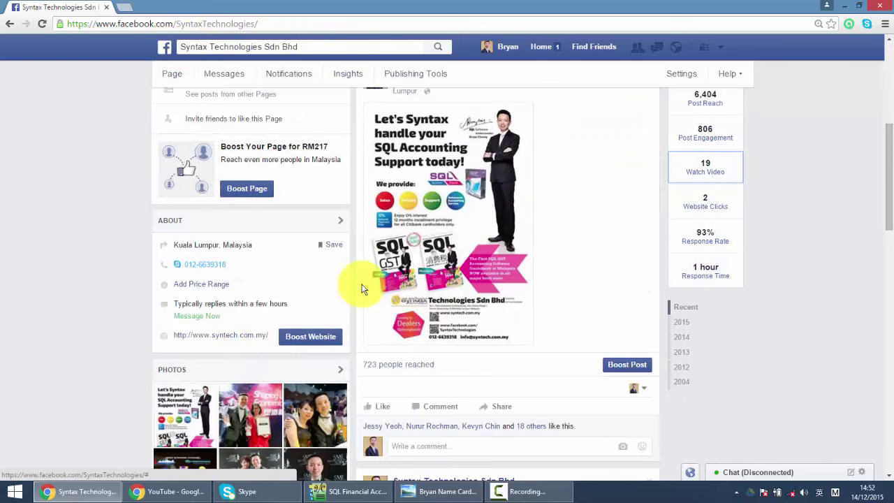
Step: Switch to the Syntax website's YouTube page, look through its tutorial videos, and return to the business card image in Windows Photo Viewer
click(160, 492)
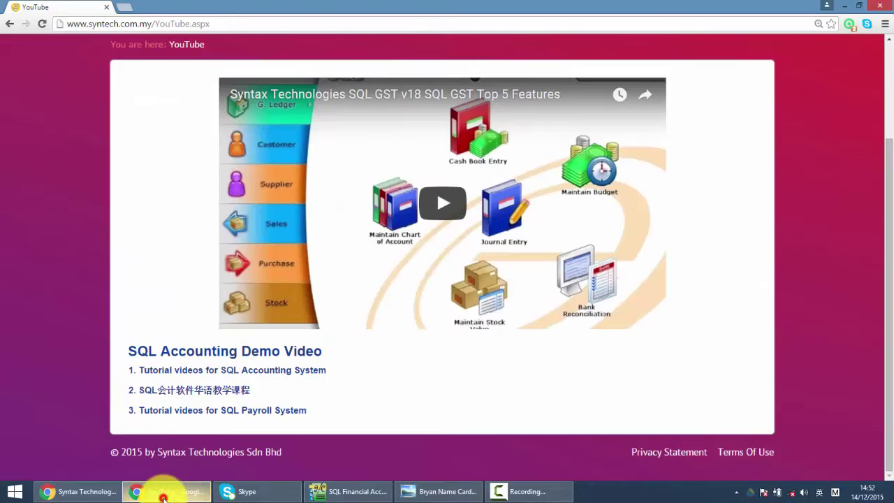
scroll(202, 288, up, 2)
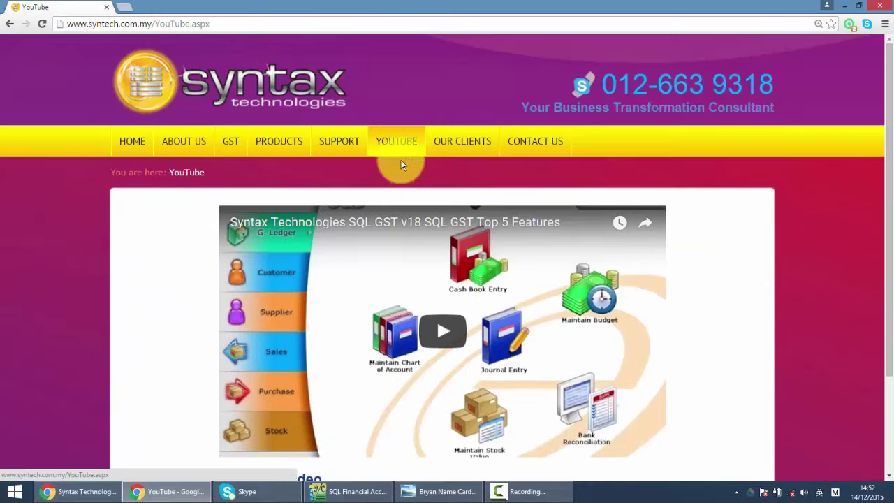
scroll(403, 171, down, 3)
scroll(403, 170, up, 2)
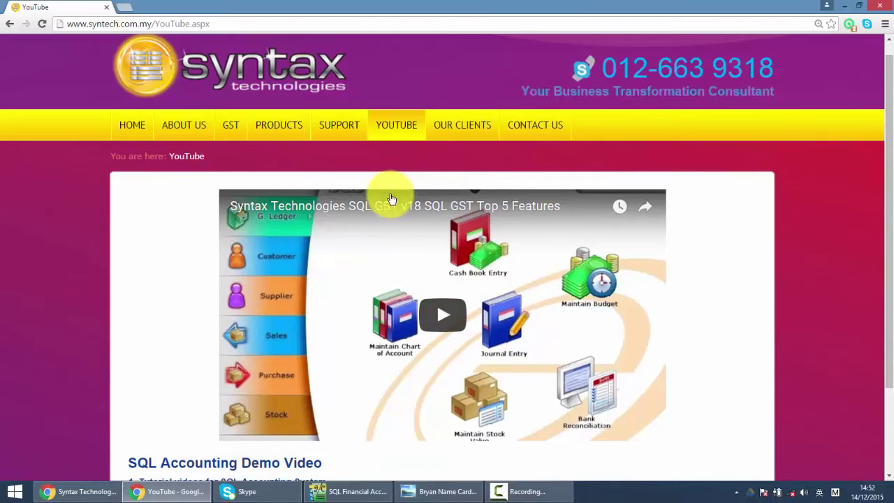
click(423, 492)
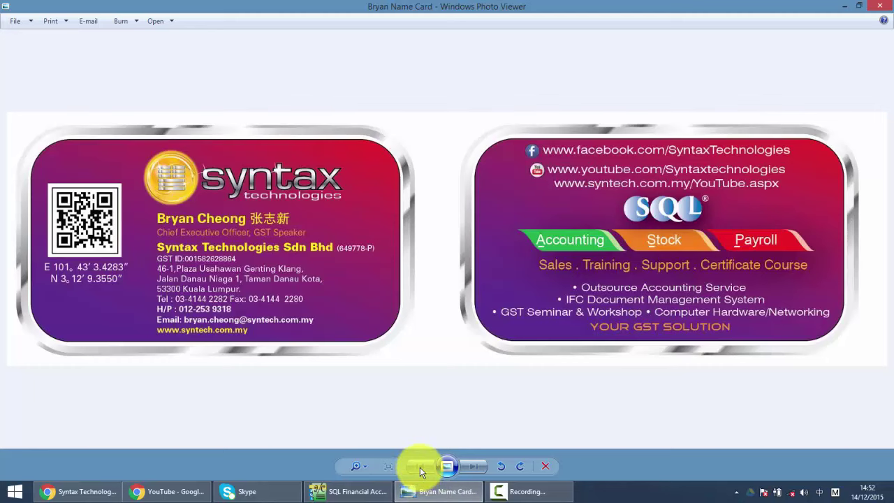